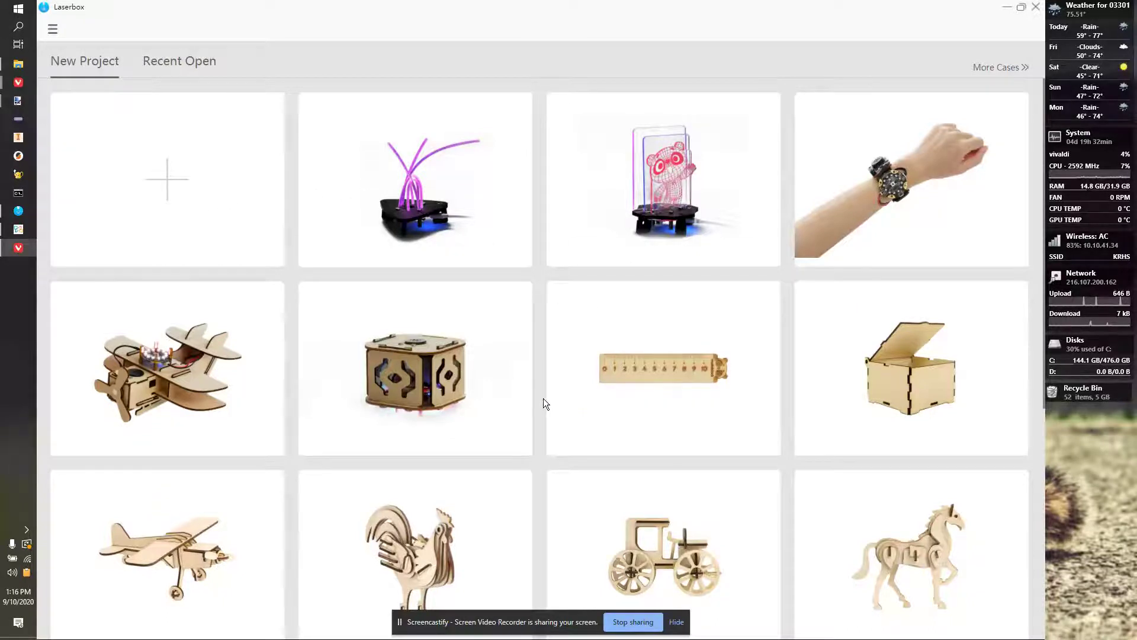
scroll(543, 399, "down", 1)
scroll(543, 404, "down", 1)
scroll(558, 406, "down", 1)
scroll(562, 407, "down", 1)
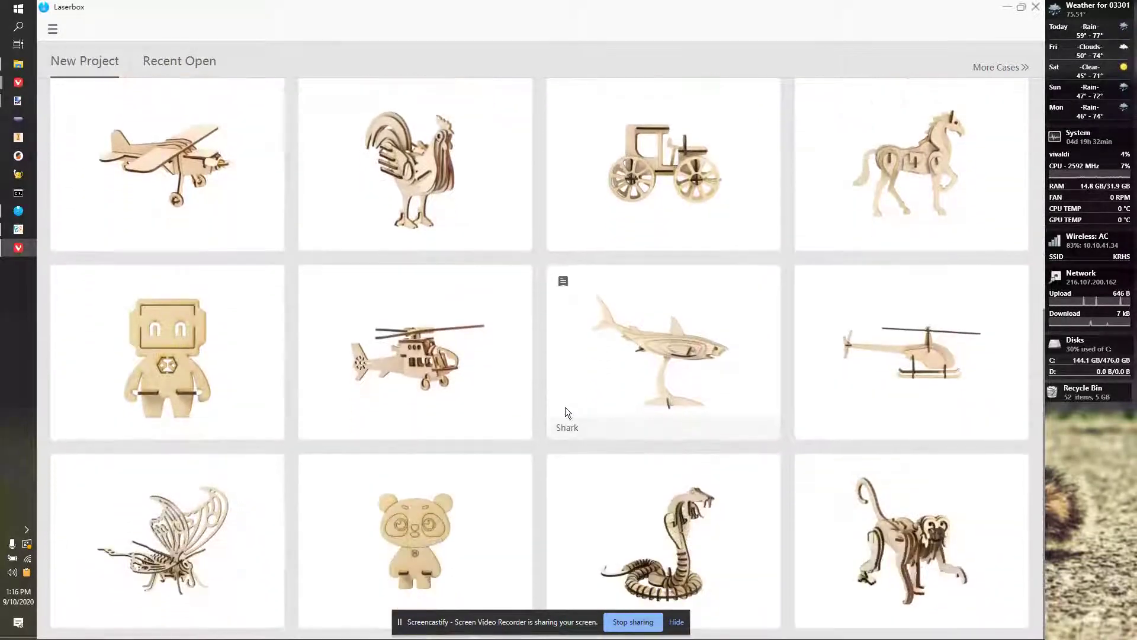
scroll(627, 409, "up", 2)
scroll(626, 407, "up", 2)
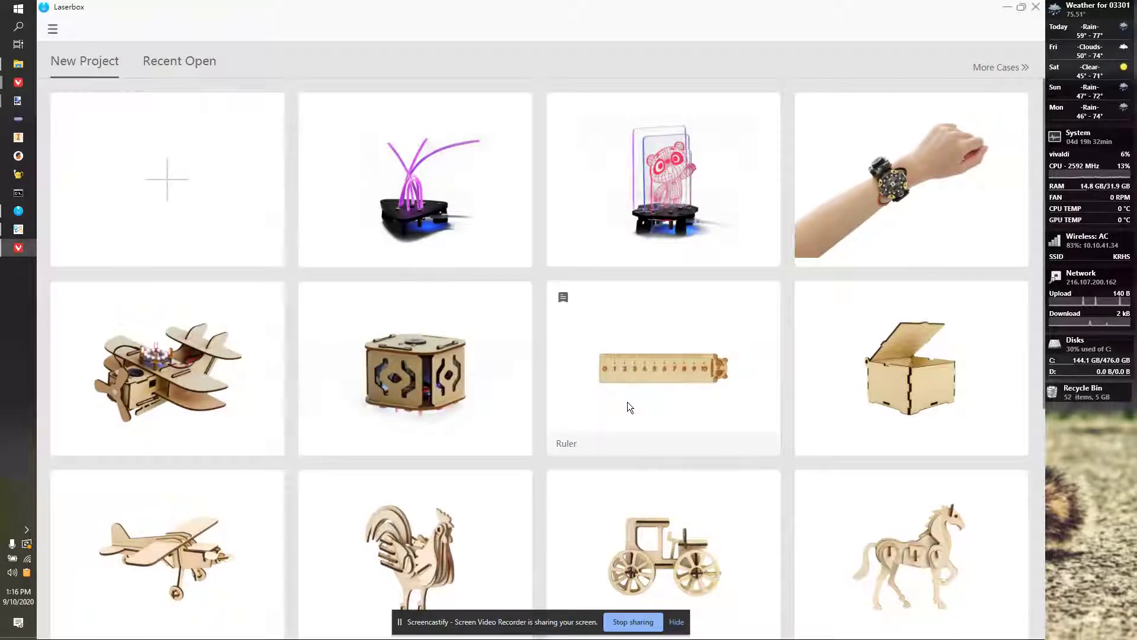
- Load the 3D panda lamp sample project from the case gallery
left_click(678, 182)
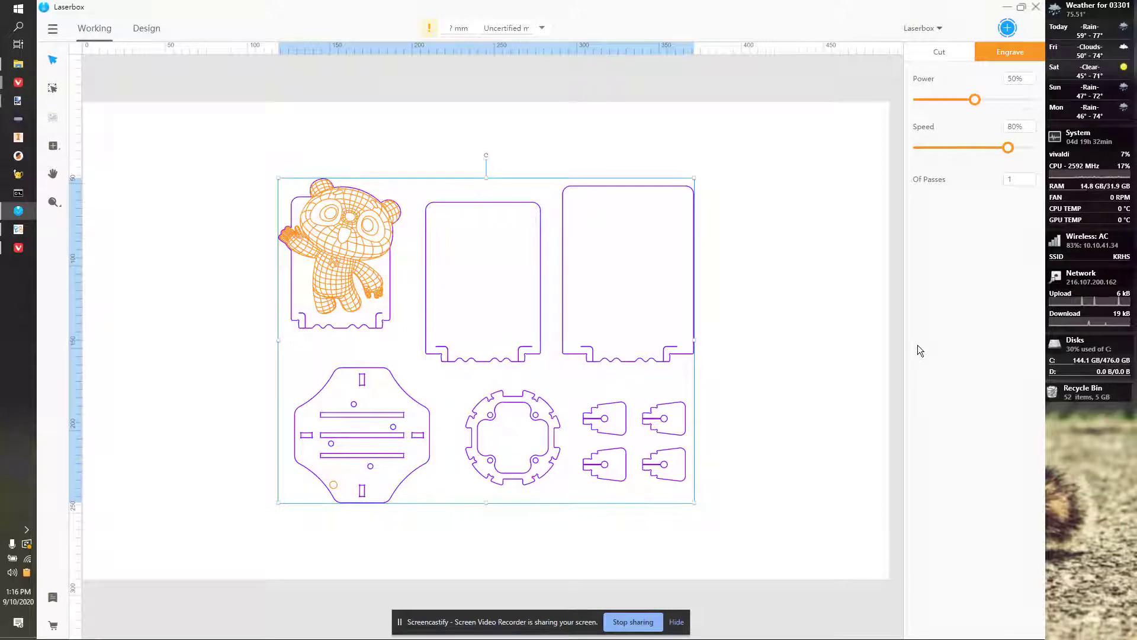
- Clear the selection on the panda lamp parts by clicking empty canvas
left_click(860, 321)
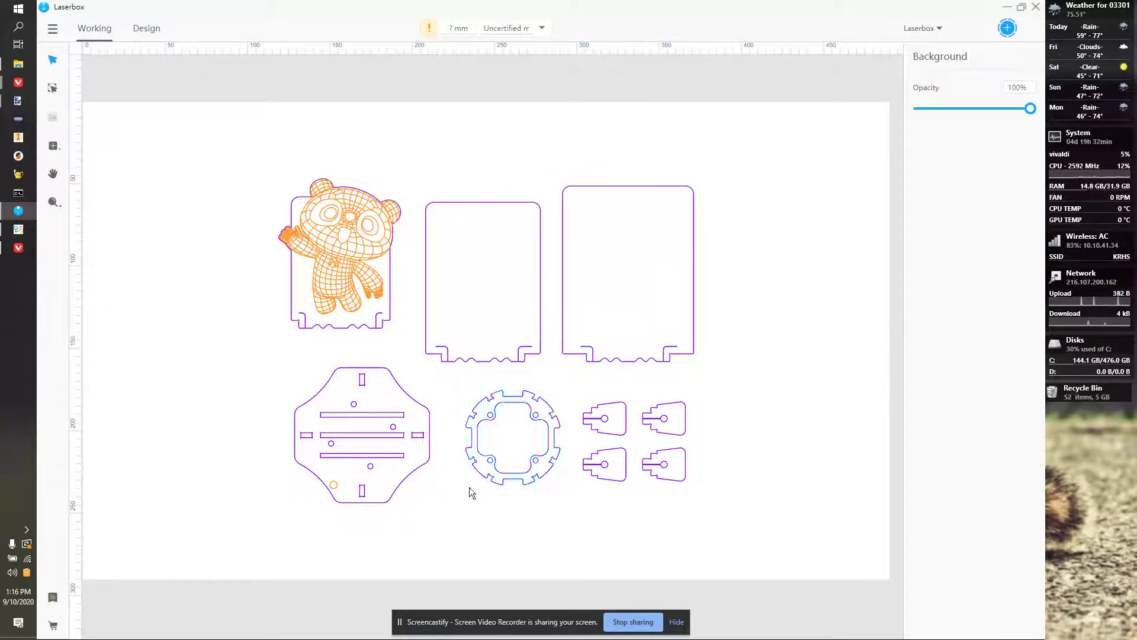